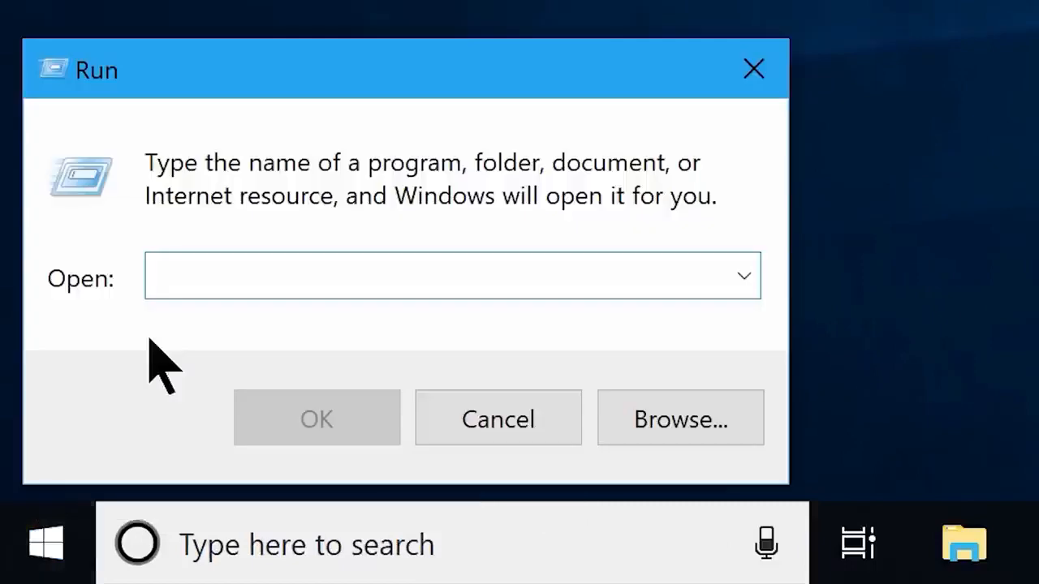
Open the Windows Temp folder with 'temp' and grant access to it
{"action": "type", "text": "temp"}
{"action": "left_click", "coordinate": [294, 422]}
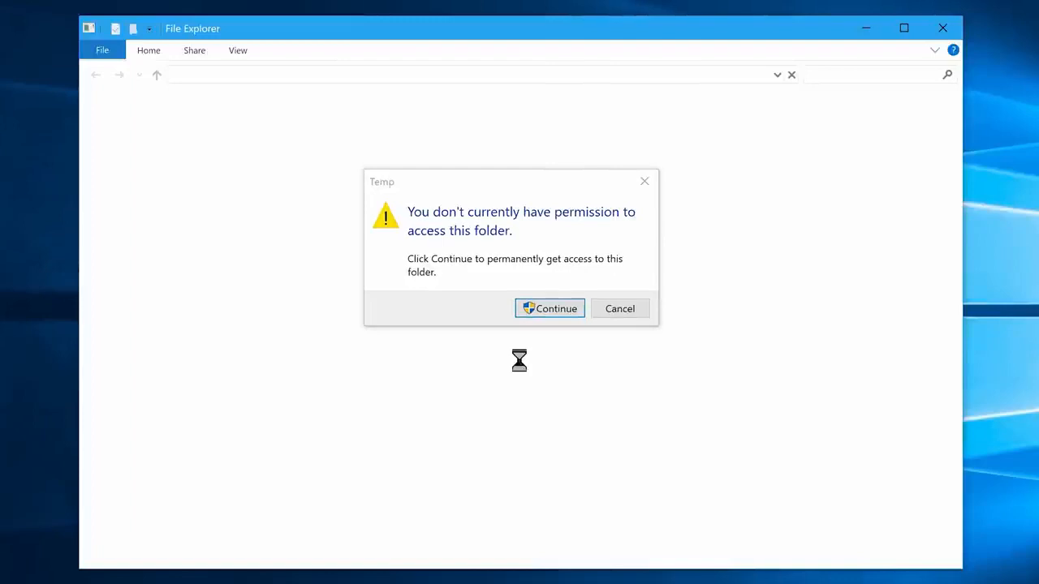
{"action": "left_click", "coordinate": [544, 308]}
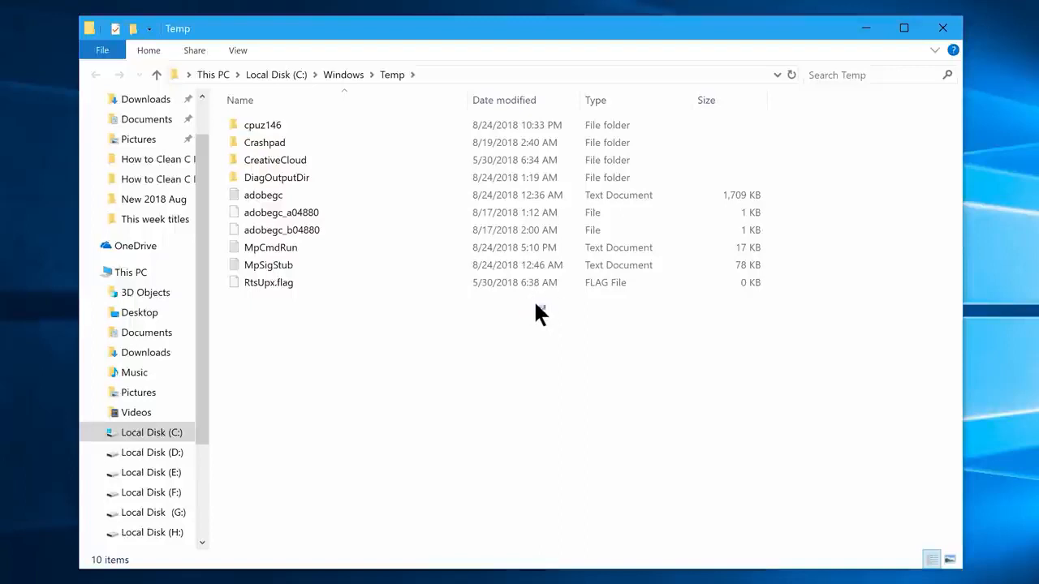
Permanently delete all ten Temp items, skipping the three files in use
{"action": "left_click_drag", "start_coordinate": [533, 309], "coordinate": [313, 100]}
{"action": "key", "text": "shift+Delete"}
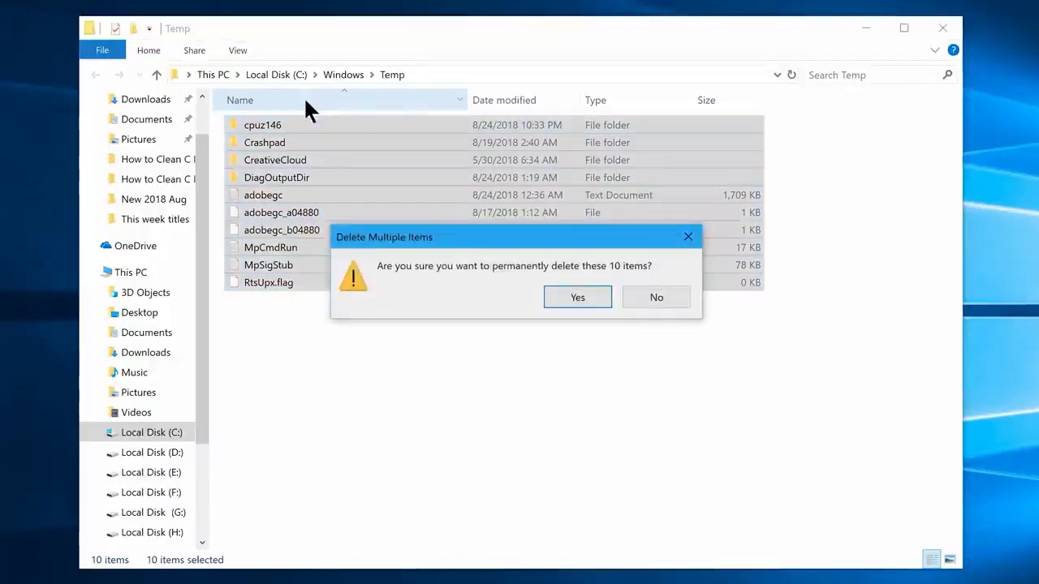
{"action": "key", "text": "Return"}
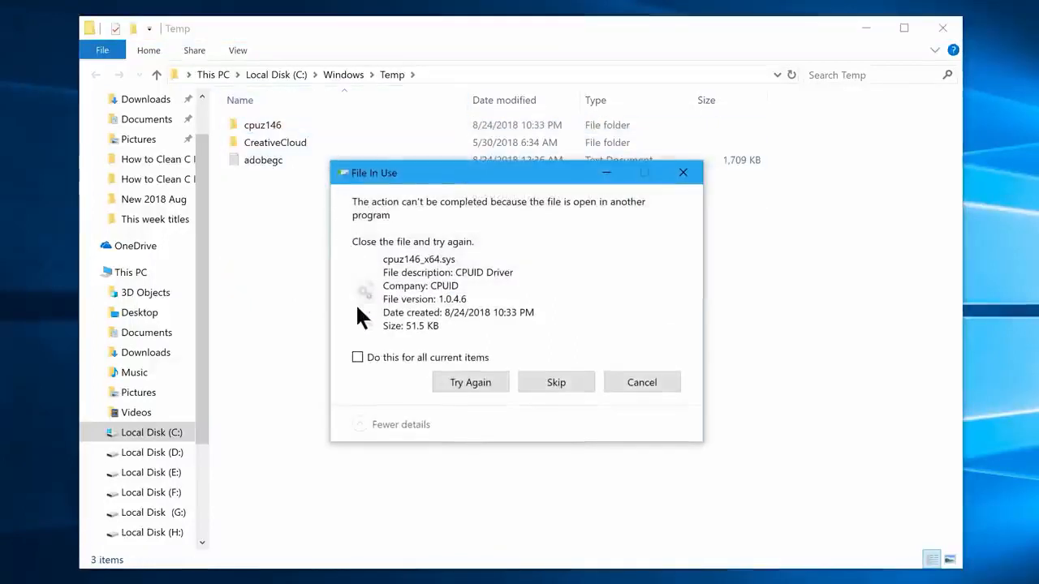
{"action": "left_click", "coordinate": [358, 358]}
{"action": "left_click", "coordinate": [546, 383]}
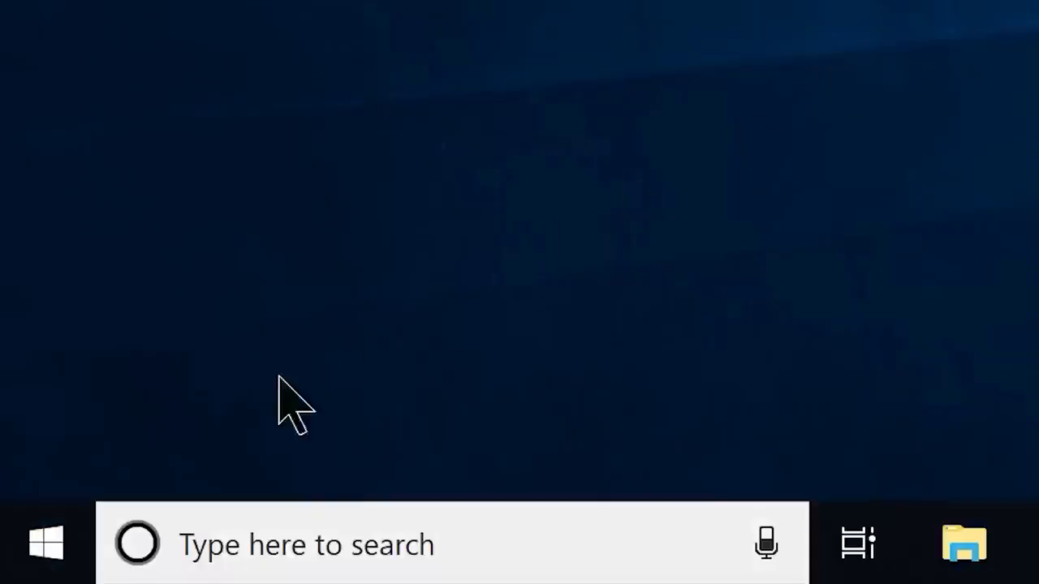
{"action": "right_click", "coordinate": [49, 543]}
Open the user's %temp% folder from the Run box
{"action": "left_click", "coordinate": [140, 329]}
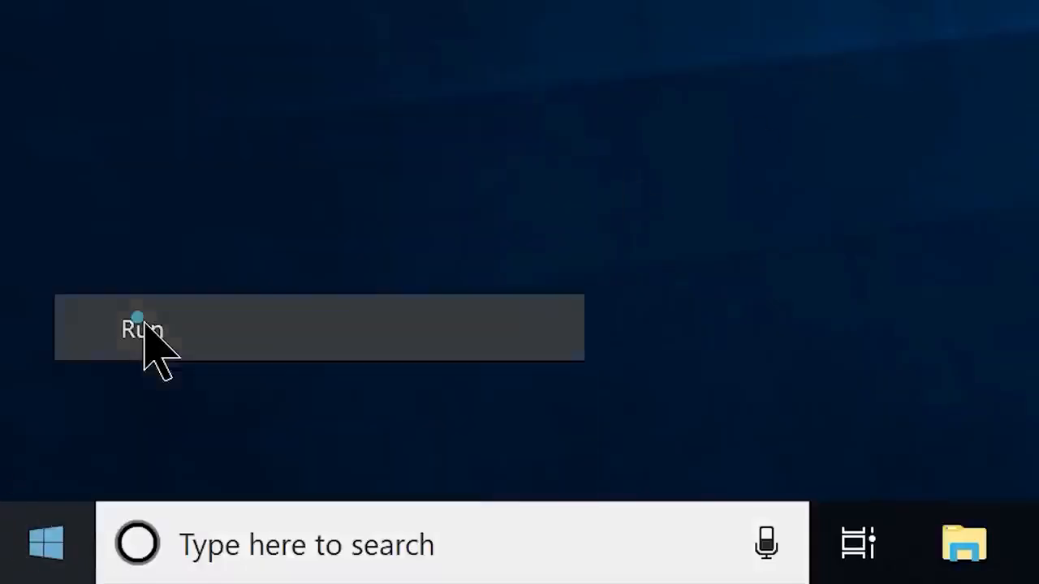
{"action": "type", "text": "%temp%"}
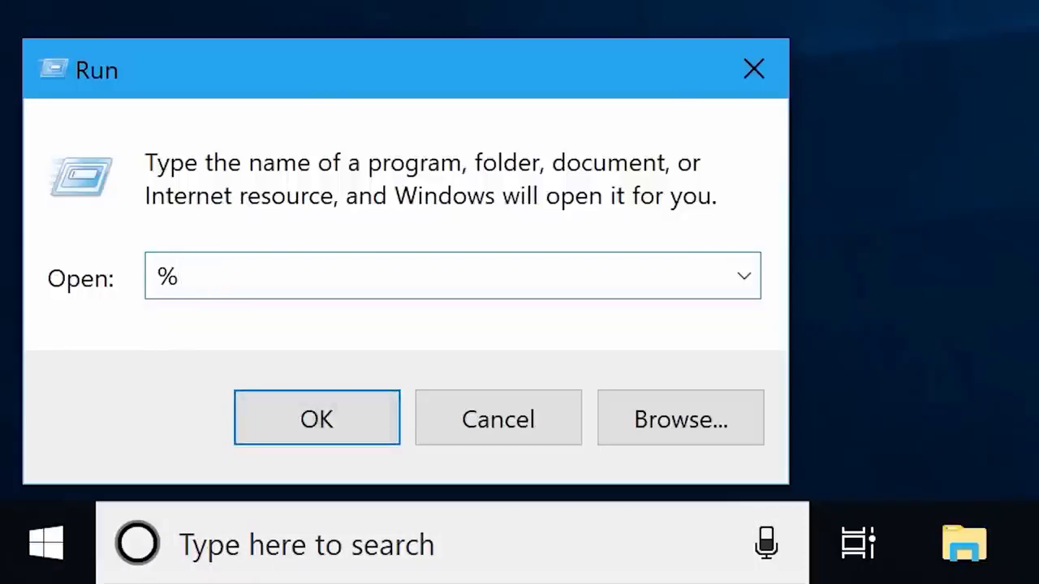
{"action": "left_click", "coordinate": [325, 435]}
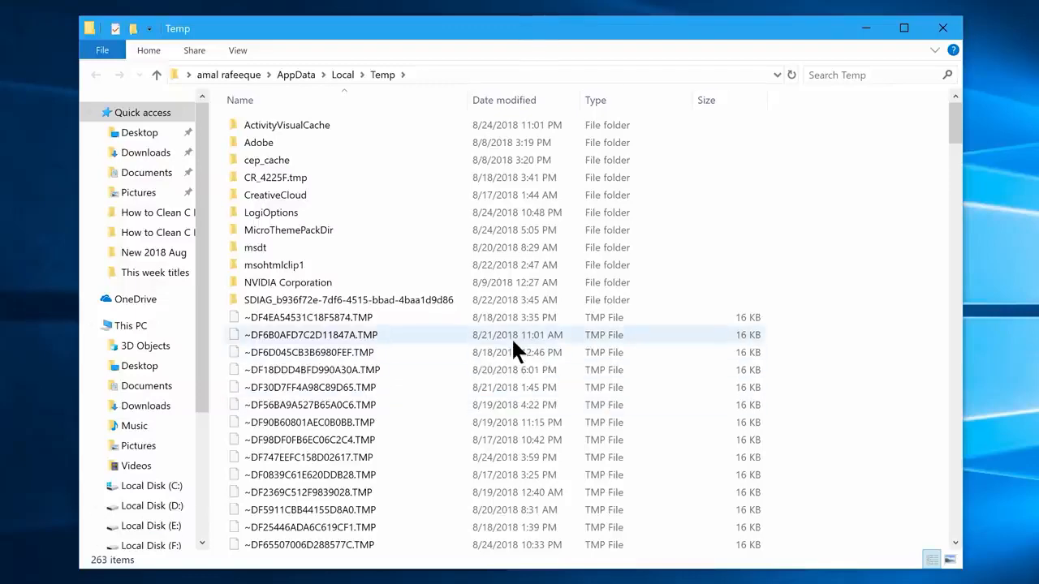
Permanently delete everything in %temp%, granting admin permission, skipping in-use files, then reopen Run
{"action": "key", "text": "ctrl+a"}
{"action": "key", "text": "shift+Delete"}
{"action": "key", "text": "Return"}
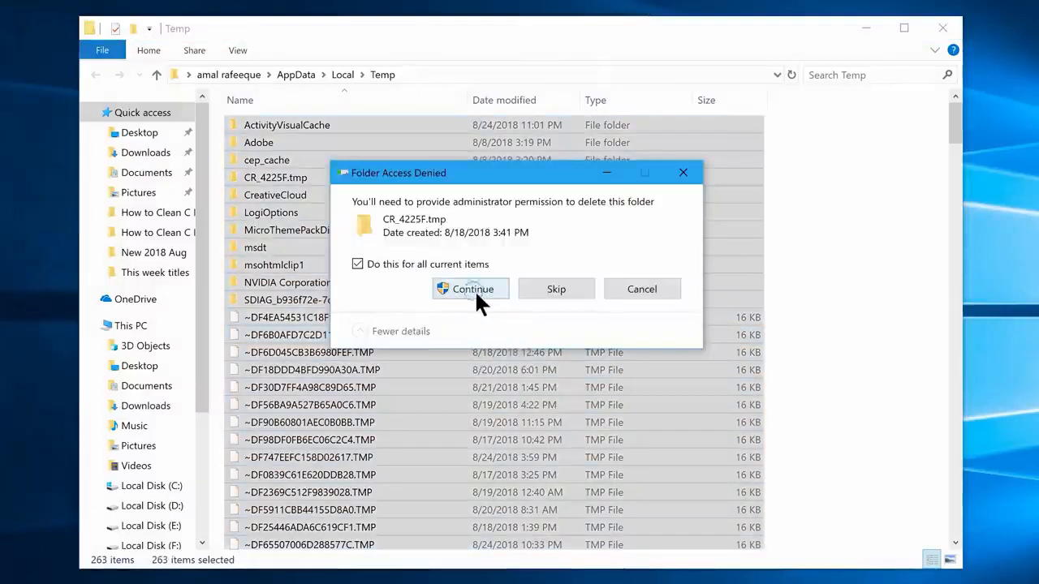
{"action": "left_click", "coordinate": [474, 289]}
{"action": "left_click", "coordinate": [538, 359]}
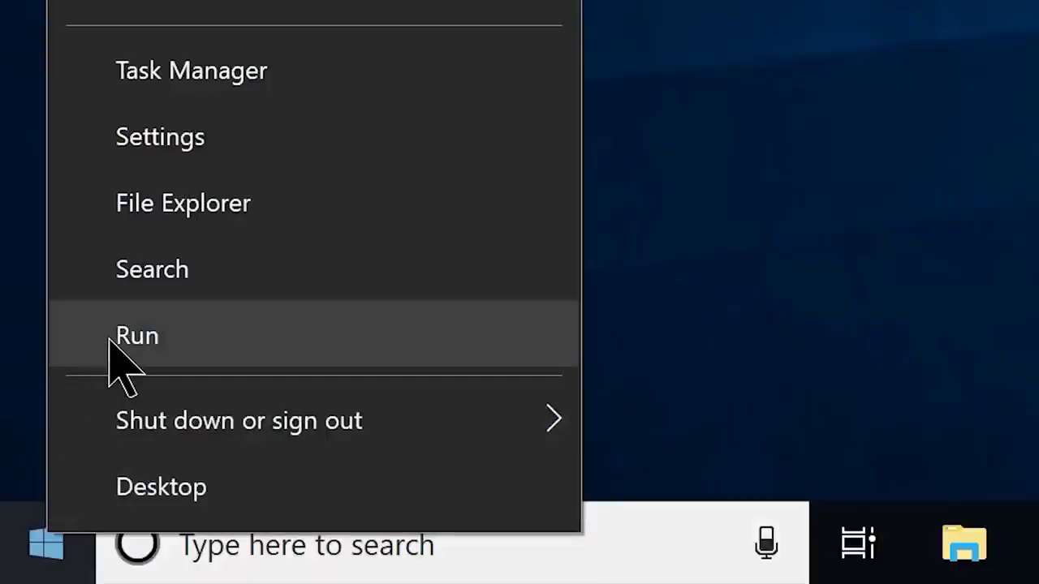
{"action": "left_click", "coordinate": [114, 349]}
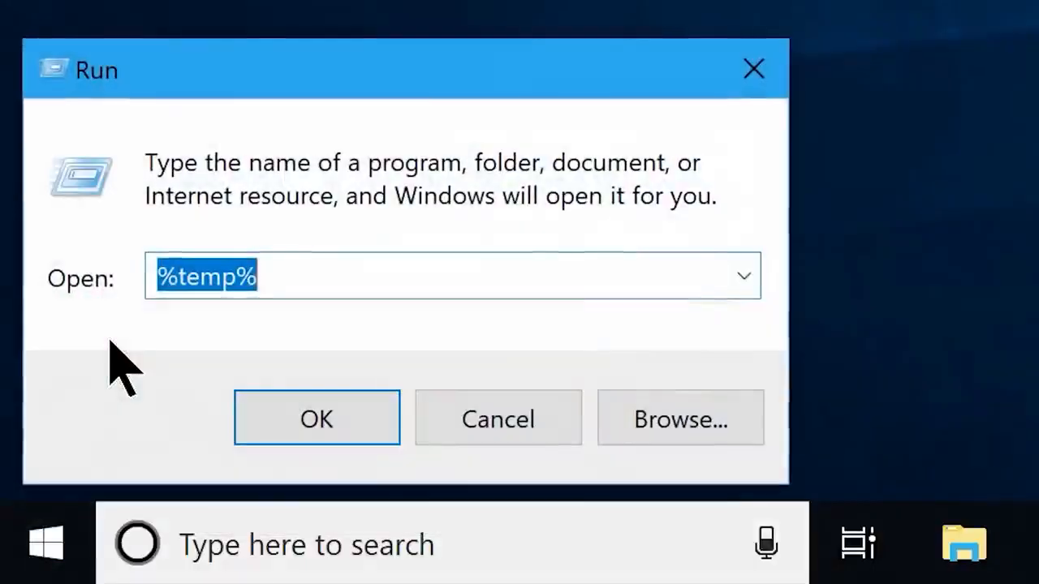
Open the Prefetch folder with 'prefetch', grant access, and permanently delete its files
{"action": "key", "text": "BackSpace"}
{"action": "type", "text": "pr"}
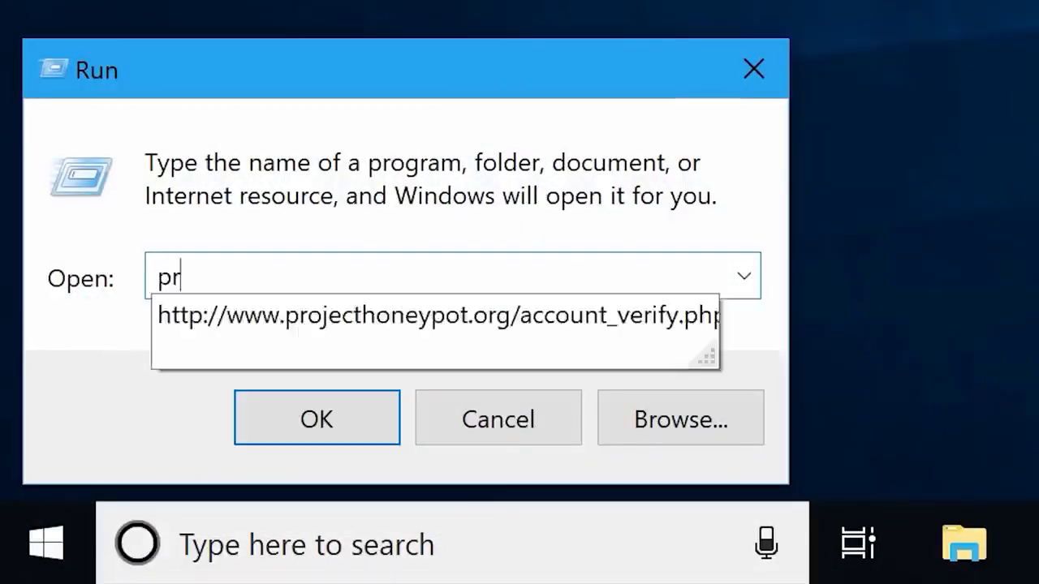
{"action": "type", "text": "efetch"}
{"action": "left_click", "coordinate": [304, 415]}
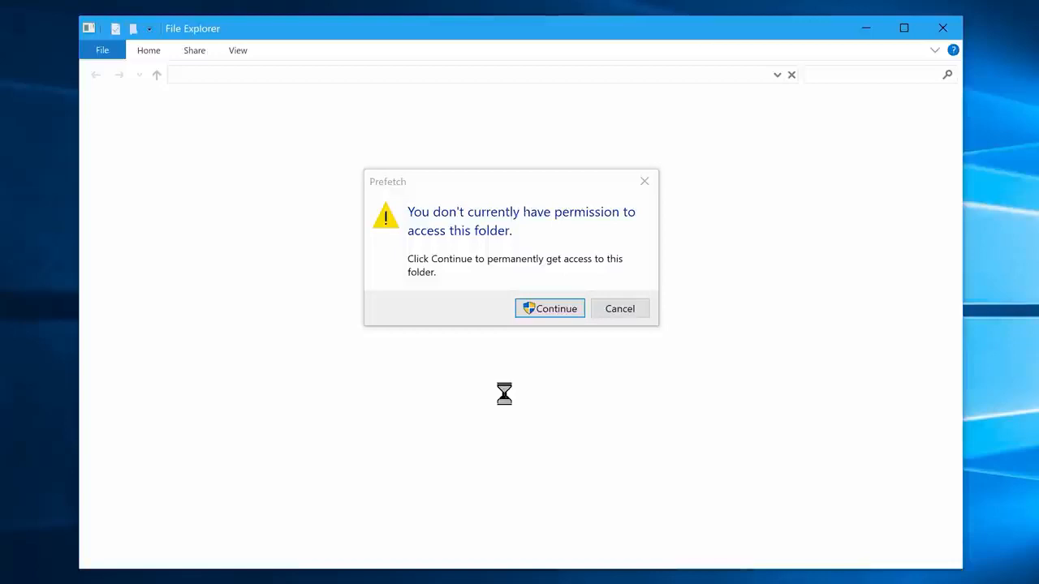
{"action": "left_click", "coordinate": [536, 309]}
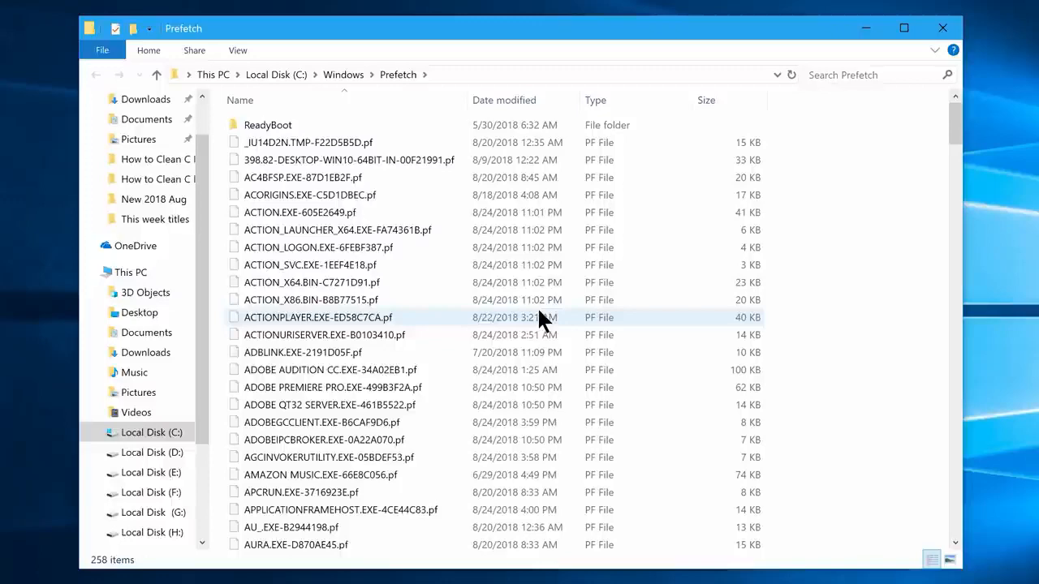
{"action": "left_click_drag", "start_coordinate": [784, 139], "coordinate": [748, 164]}
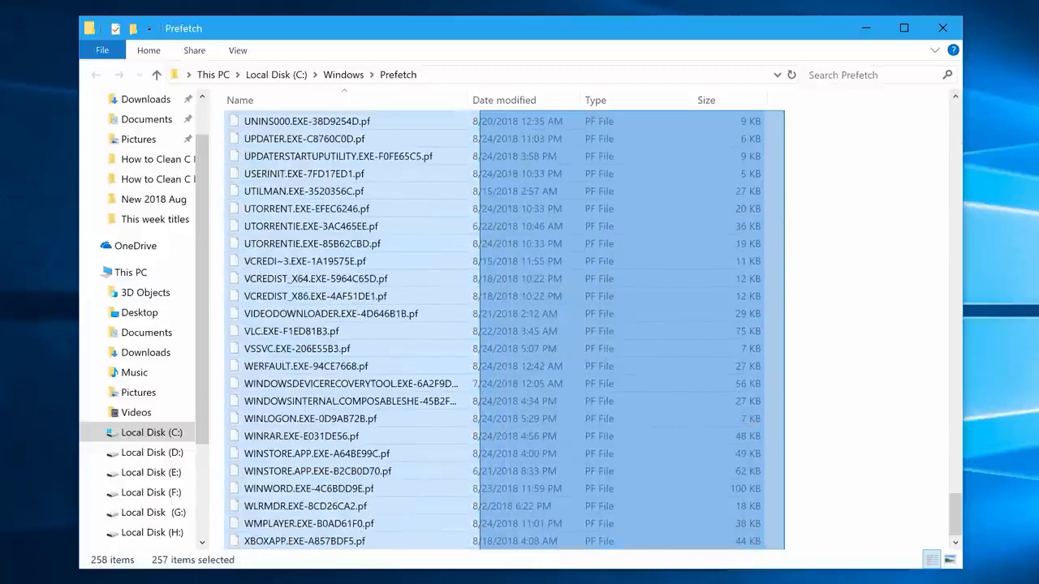
{"action": "key", "text": "shift+Delete"}
{"action": "key", "text": "Return"}
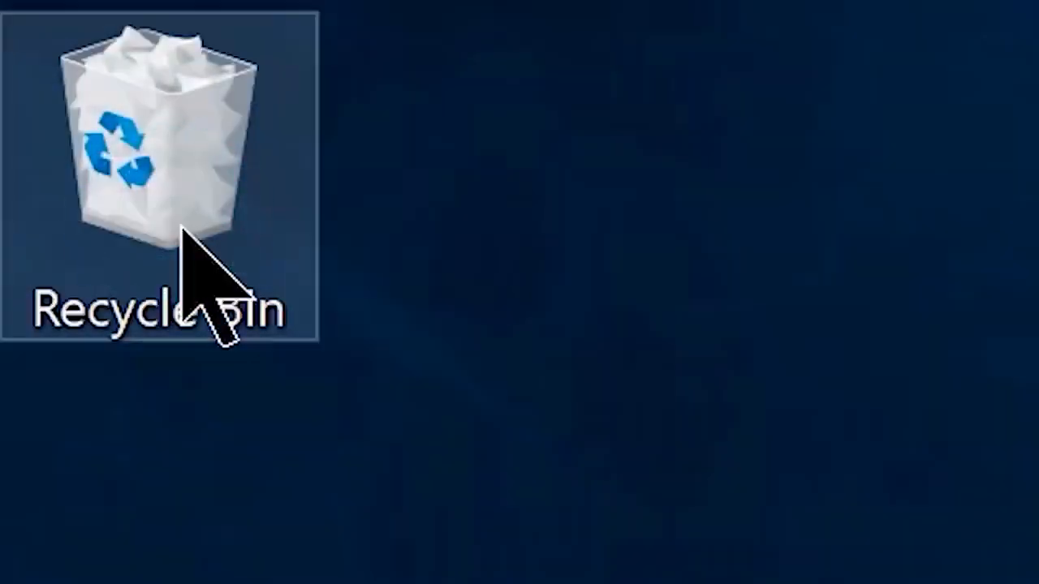
Open the Recycle Bin and permanently delete all 238 items in it
{"action": "double_click", "coordinate": [185, 236]}
{"action": "key", "text": "ctrl+a"}
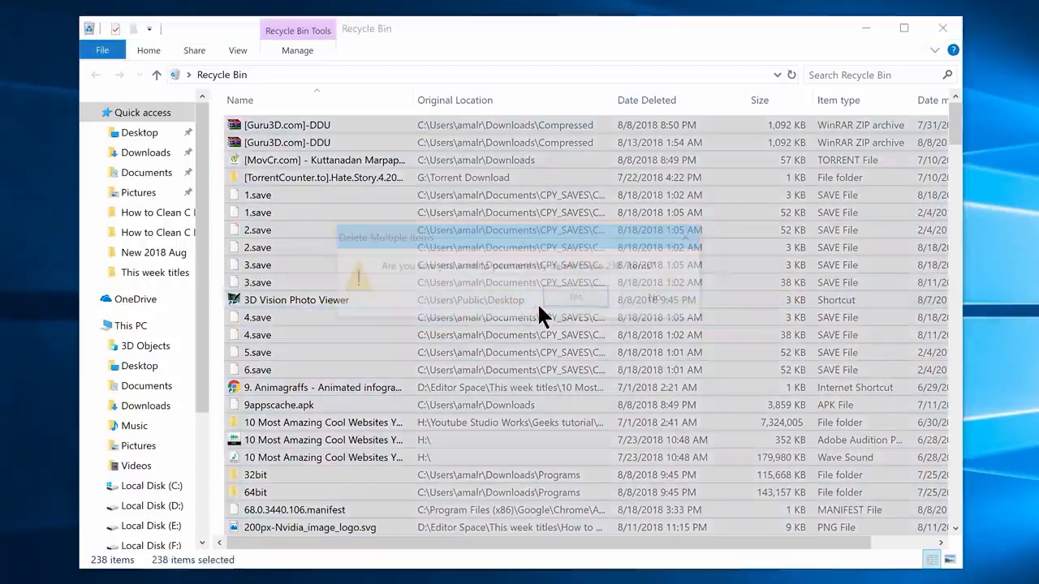
{"action": "key", "text": "Delete"}
{"action": "left_click", "coordinate": [575, 299]}
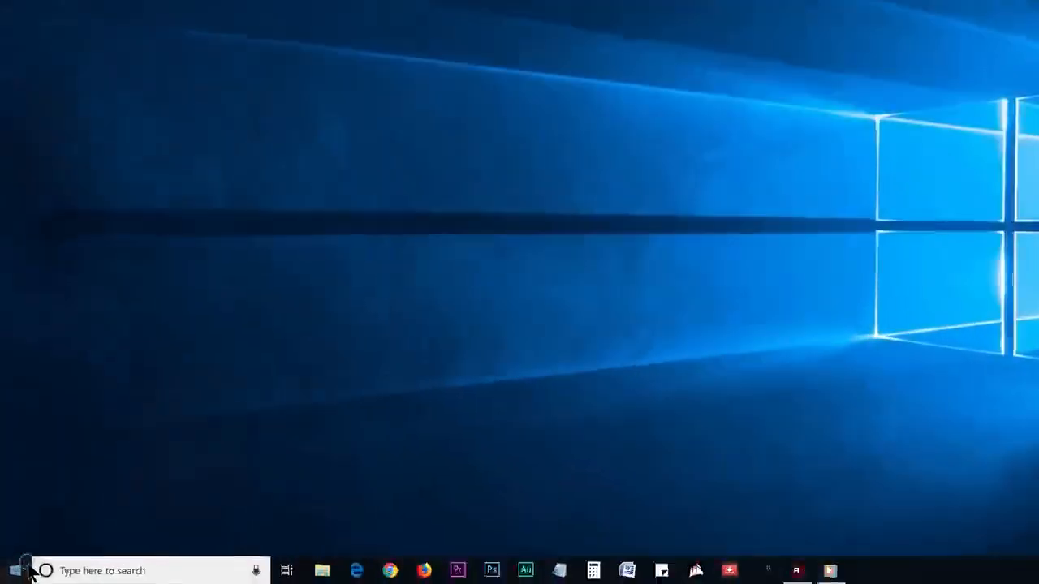
Search 'uninstal' from Start to open the Apps & features settings
{"action": "left_click", "coordinate": [12, 574]}
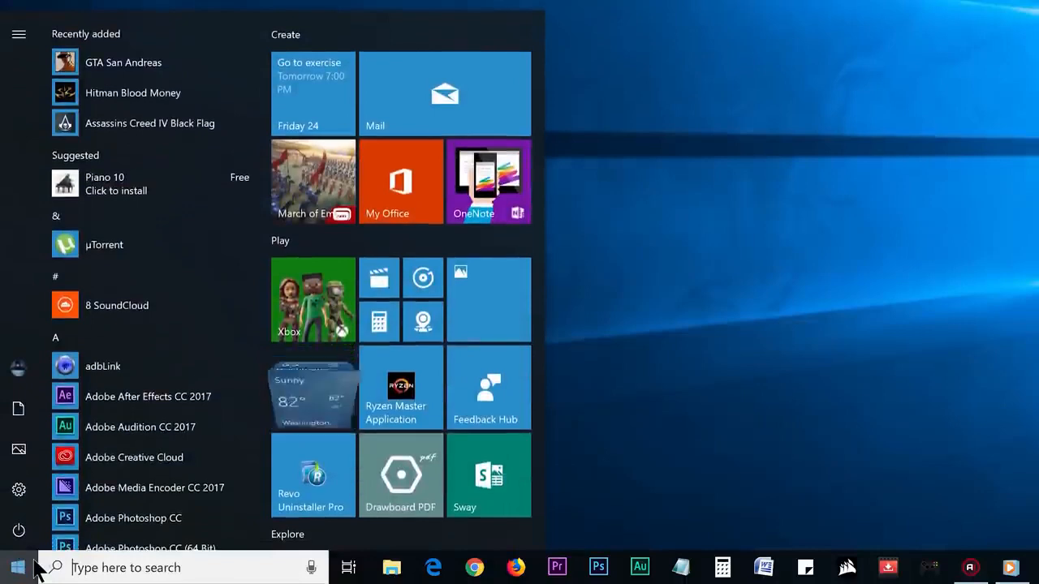
{"action": "type", "text": "uninstal"}
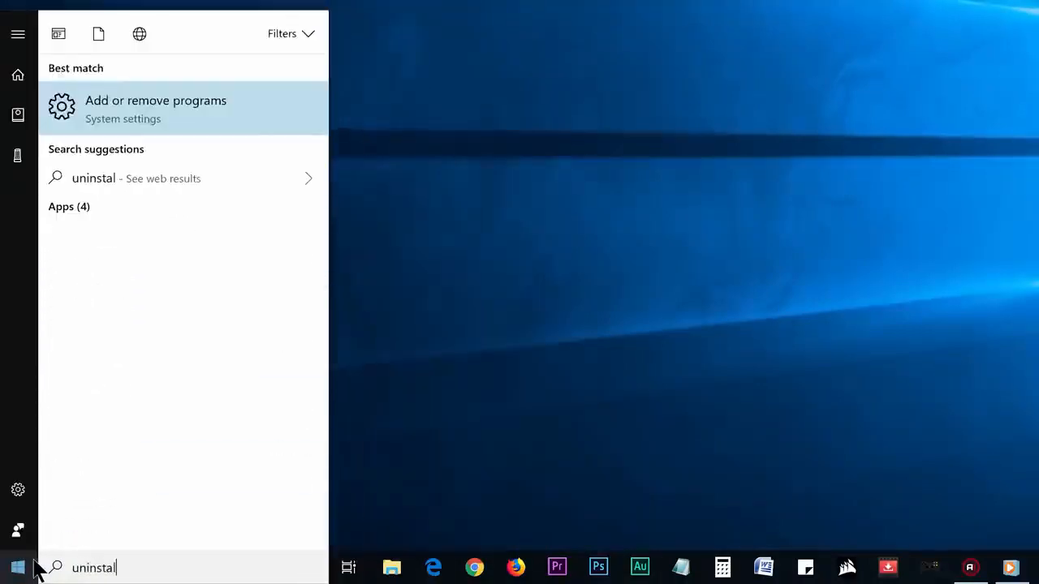
{"action": "left_click", "coordinate": [165, 123]}
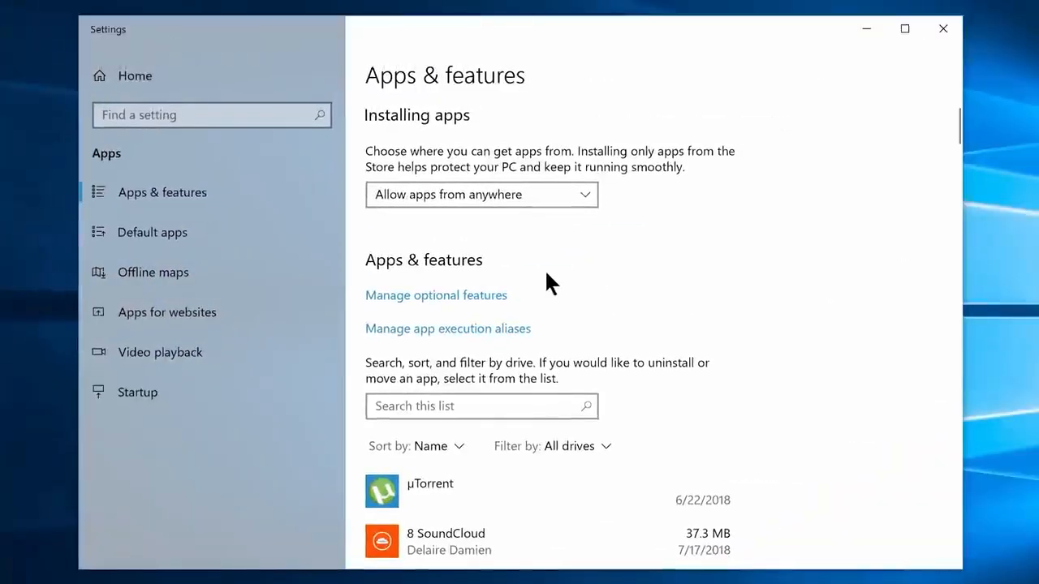
Uninstall the 8 SoundCloud app and confirm the removal
{"action": "scroll", "coordinate": [546, 275], "scroll_direction": "down", "scroll_amount": 5}
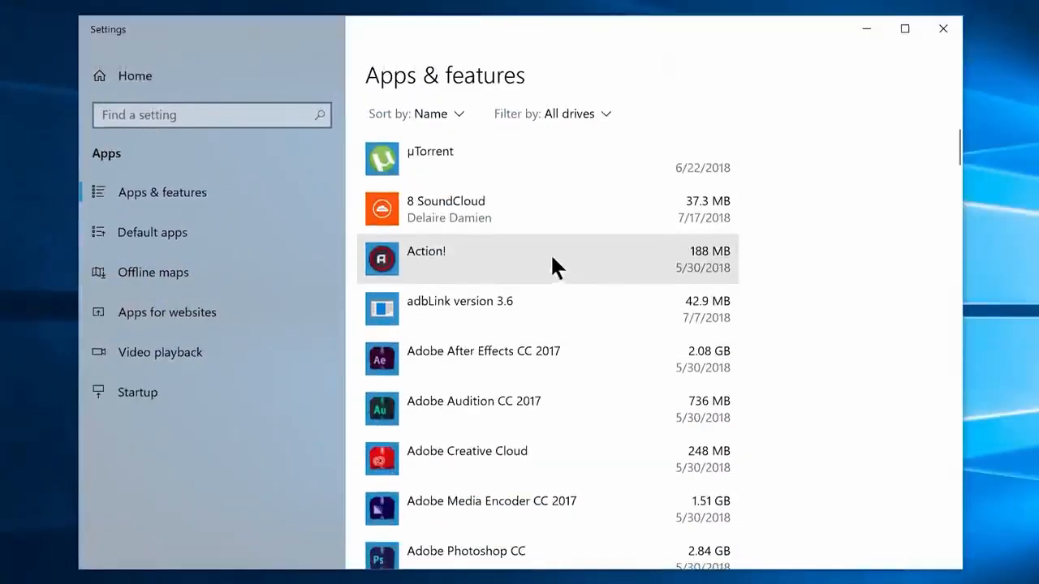
{"action": "left_click", "coordinate": [590, 210]}
{"action": "left_click", "coordinate": [691, 213]}
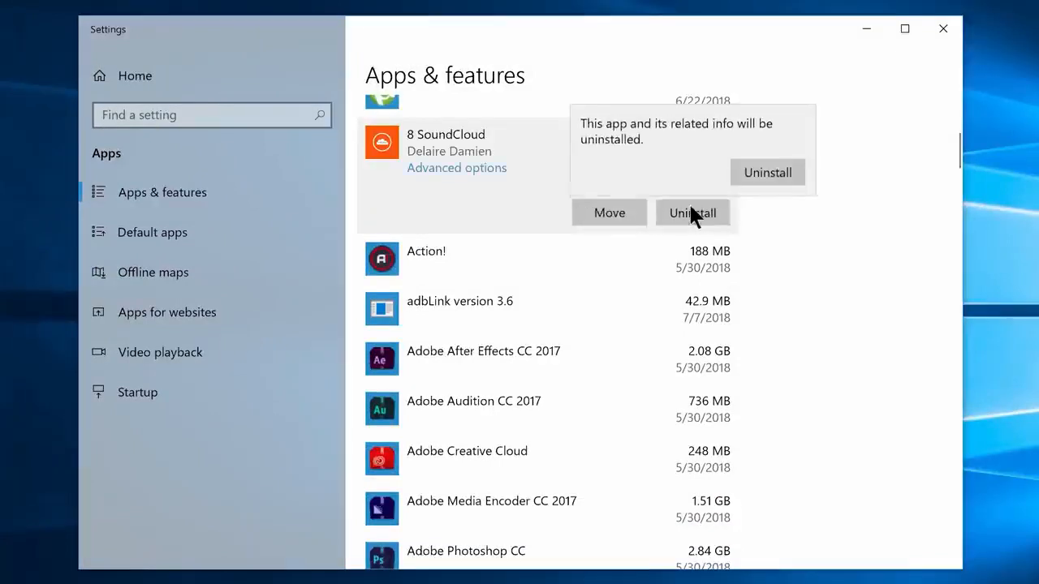
{"action": "left_click", "coordinate": [749, 175]}
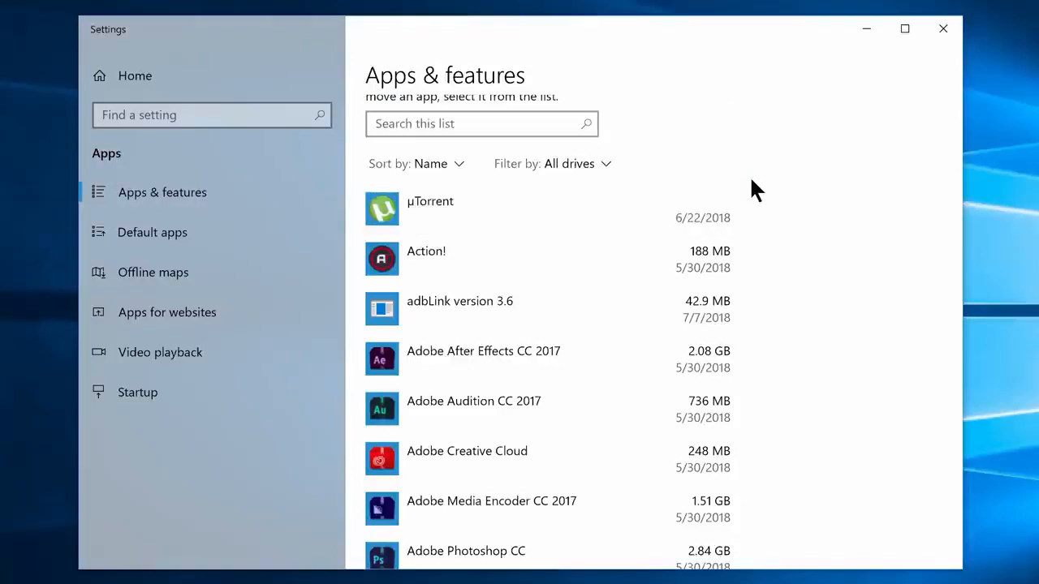
{"action": "scroll", "coordinate": [772, 186], "scroll_direction": "down", "scroll_amount": 10}
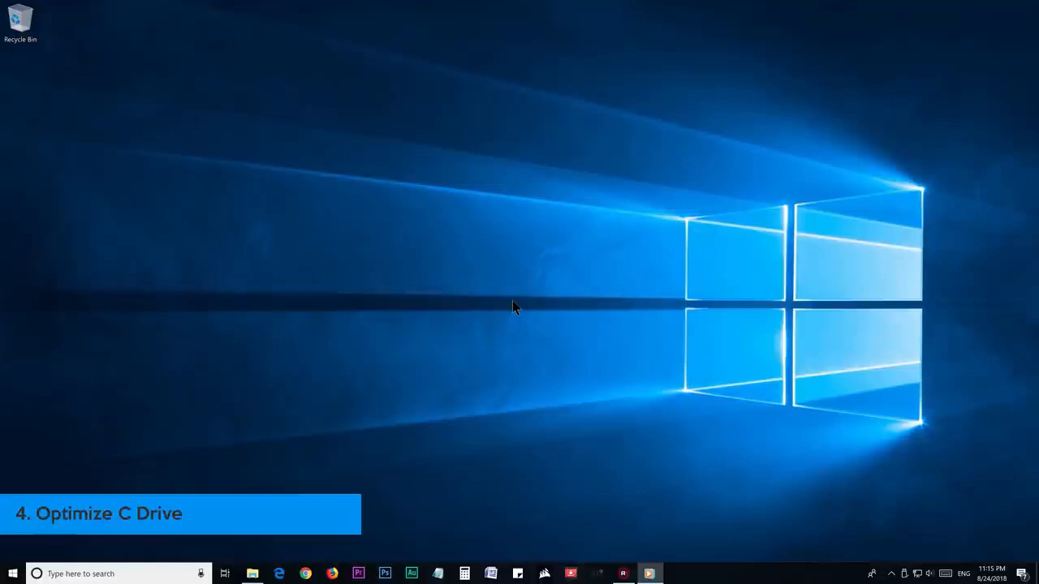
Open Optimize Drives from the Tools tab of Local Disk (C:) properties
{"action": "left_click", "coordinate": [251, 574]}
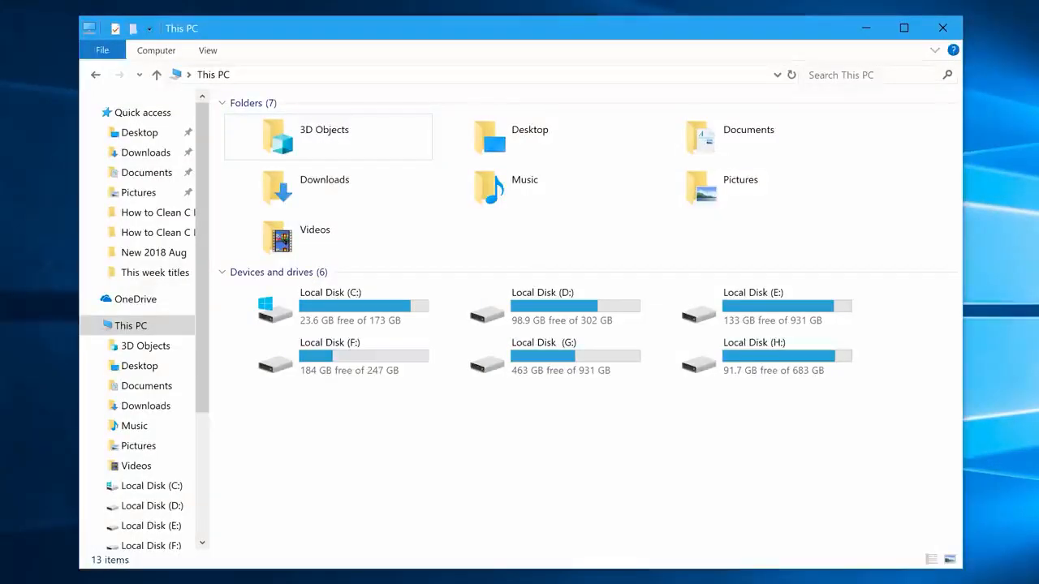
{"action": "left_click", "coordinate": [336, 310]}
{"action": "right_click", "coordinate": [336, 310]}
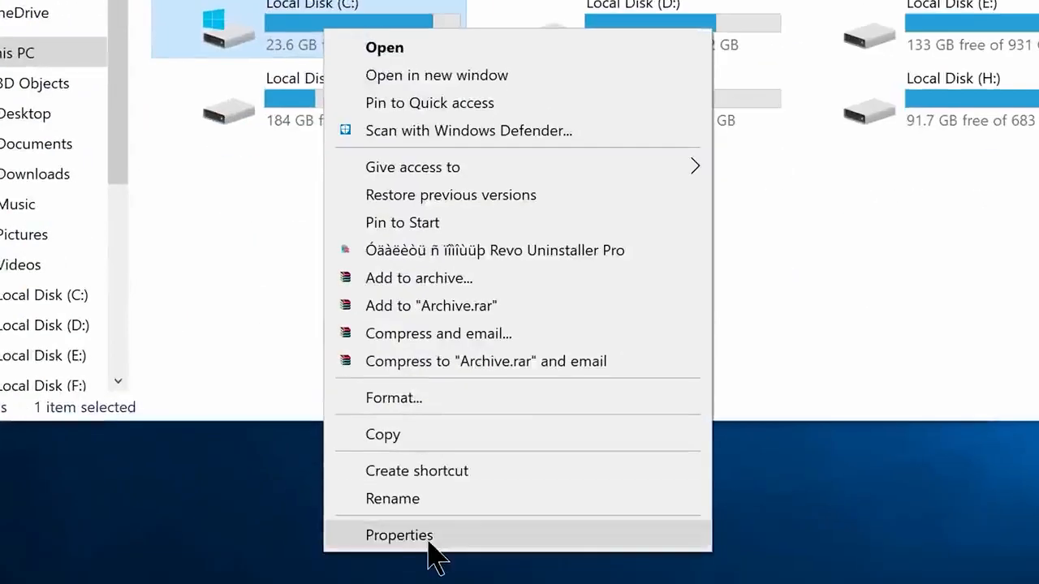
{"action": "left_click", "coordinate": [428, 539]}
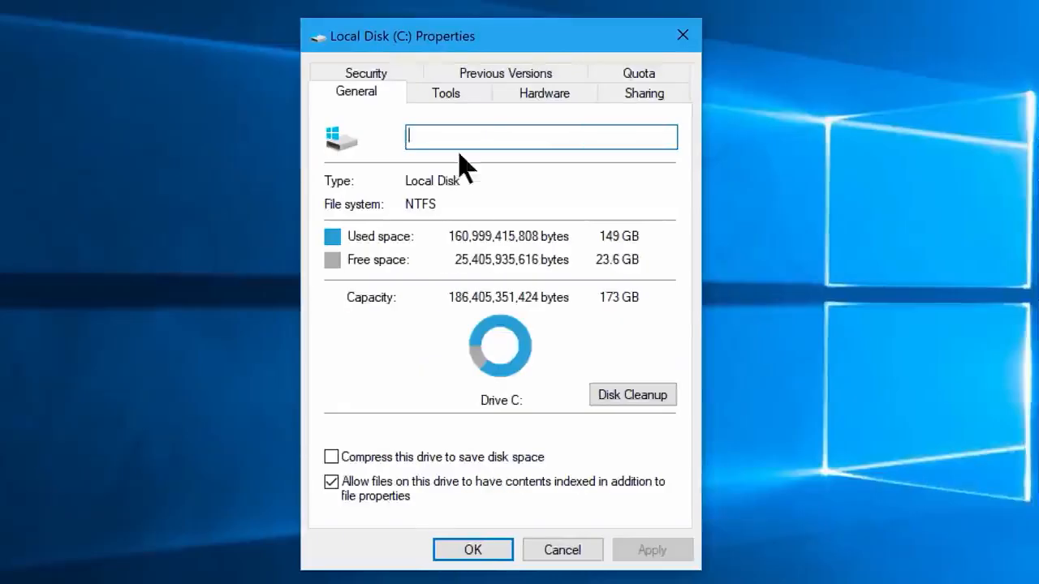
{"action": "left_click", "coordinate": [448, 99]}
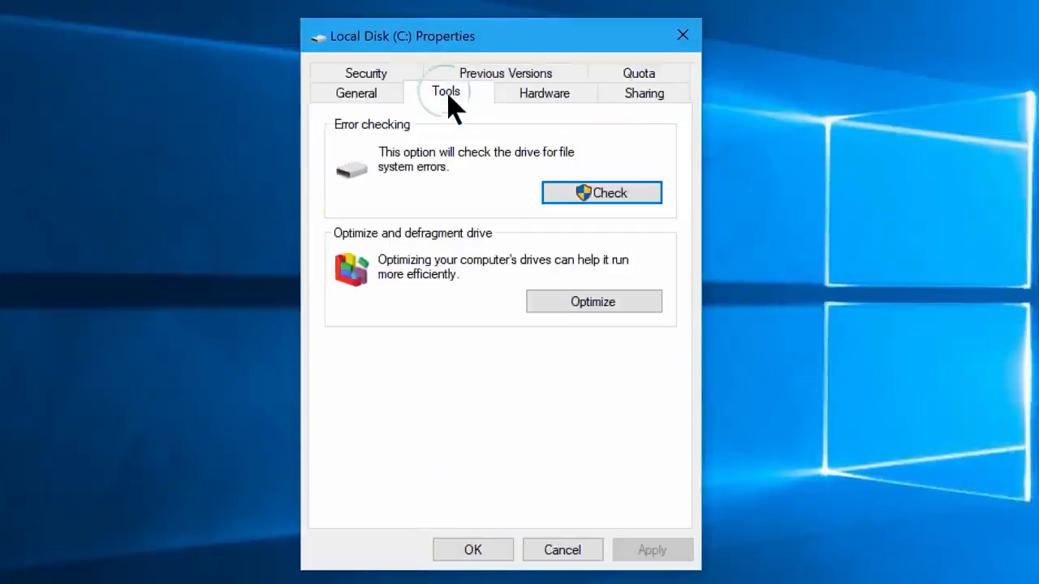
{"action": "left_click", "coordinate": [584, 302]}
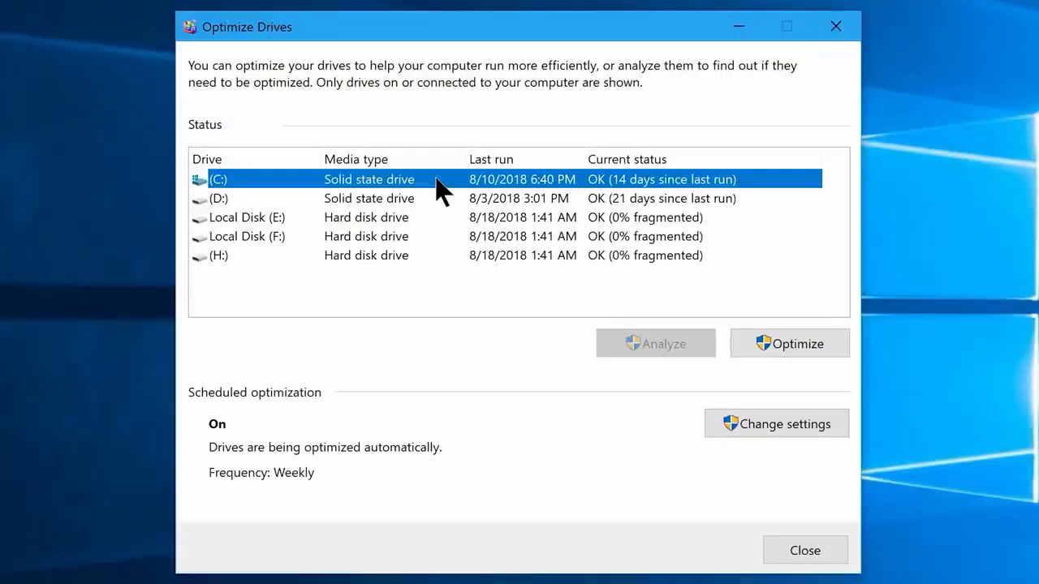
Optimize drive C:, then close Optimize Drives and the properties window
{"action": "left_click", "coordinate": [781, 352]}
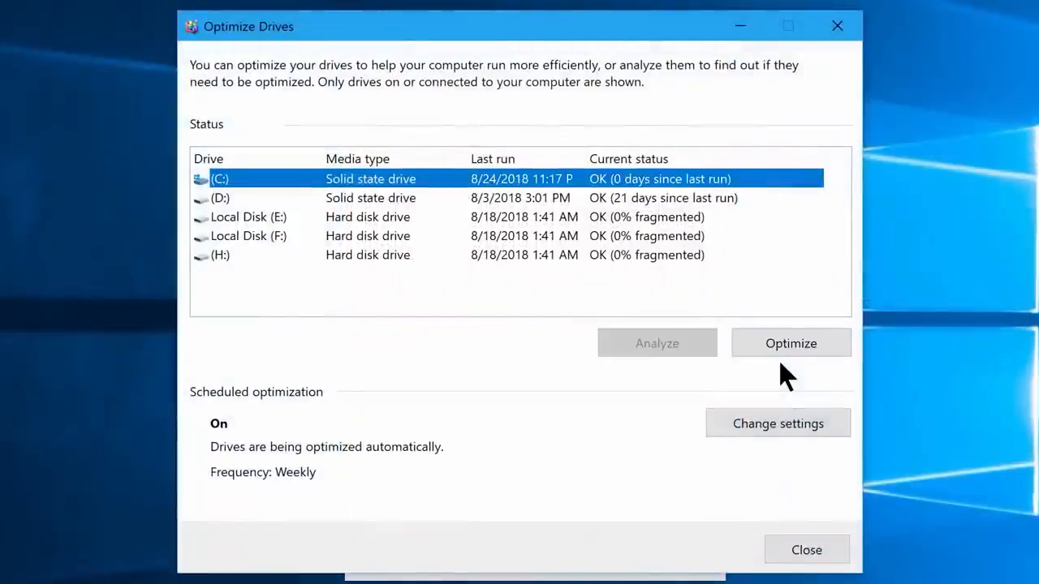
{"action": "left_click", "coordinate": [807, 550]}
{"action": "left_click", "coordinate": [516, 560]}
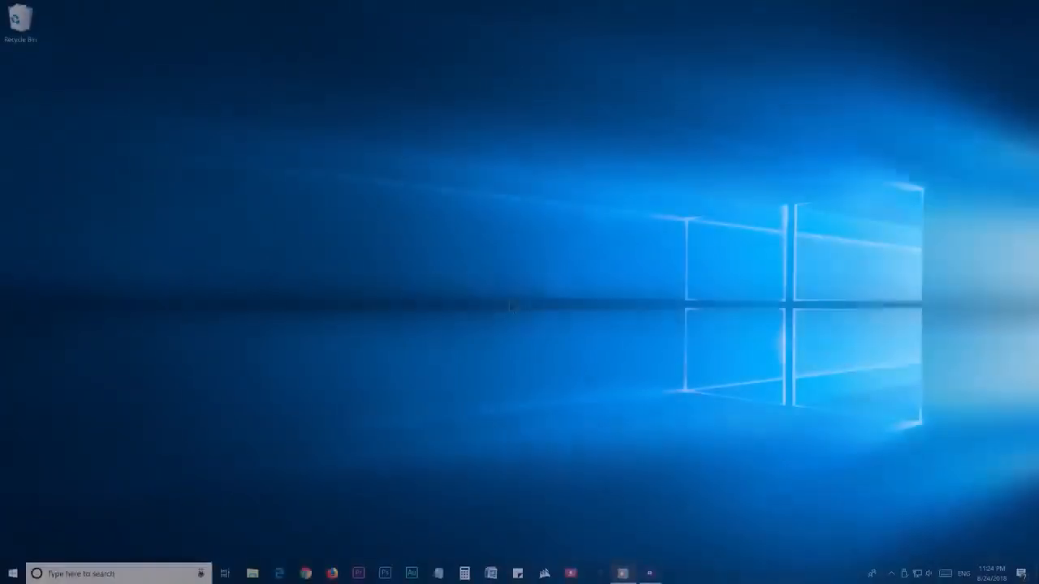
Launch Disk Cleanup and rescan drive C: including system files
{"action": "left_click", "coordinate": [13, 574]}
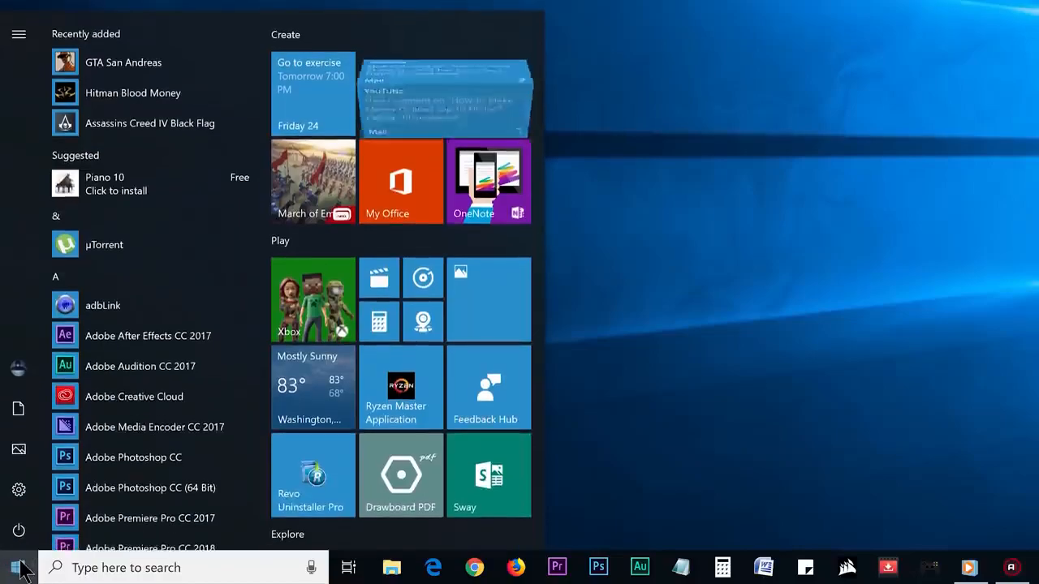
{"action": "type", "text": "Disk Cleanup"}
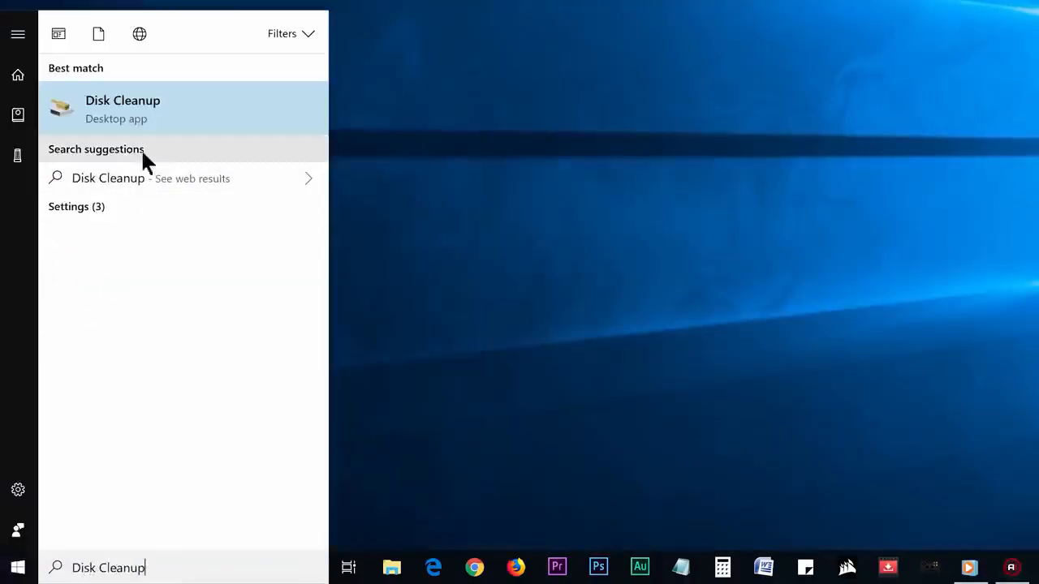
{"action": "left_click", "coordinate": [147, 118]}
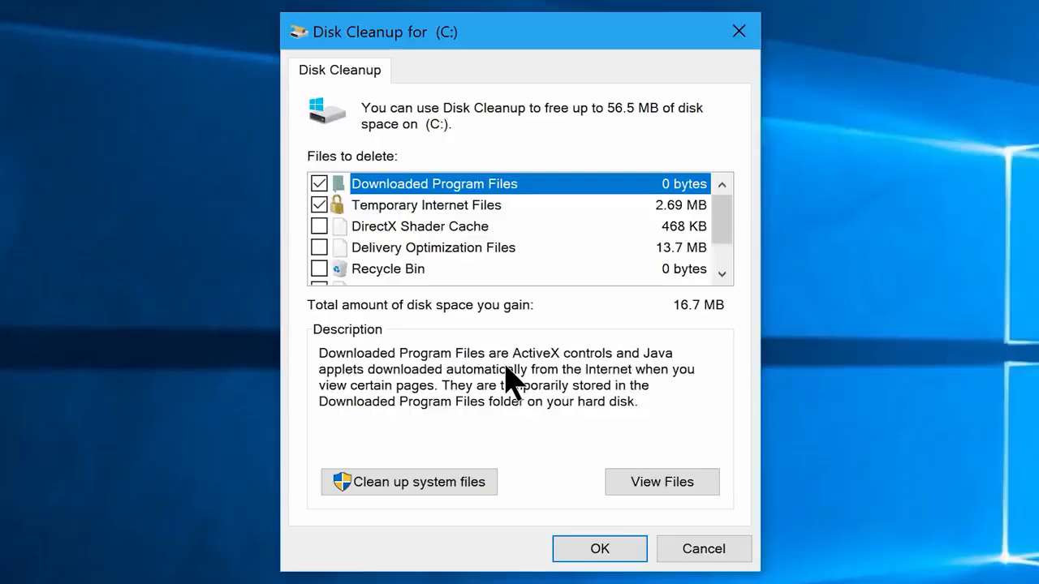
{"action": "scroll", "coordinate": [649, 243], "scroll_direction": "down", "scroll_amount": 1}
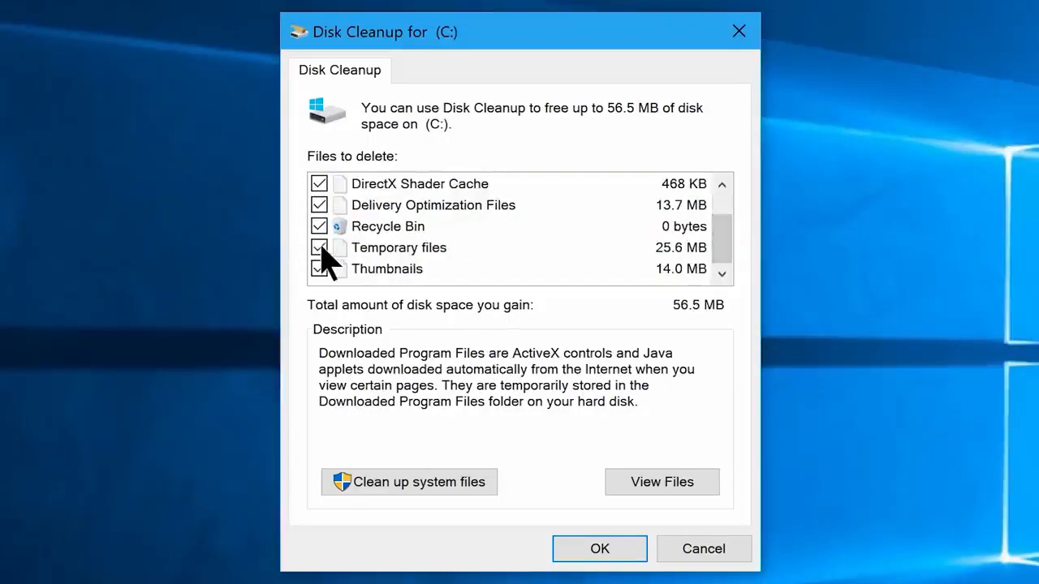
{"action": "left_click", "coordinate": [414, 484]}
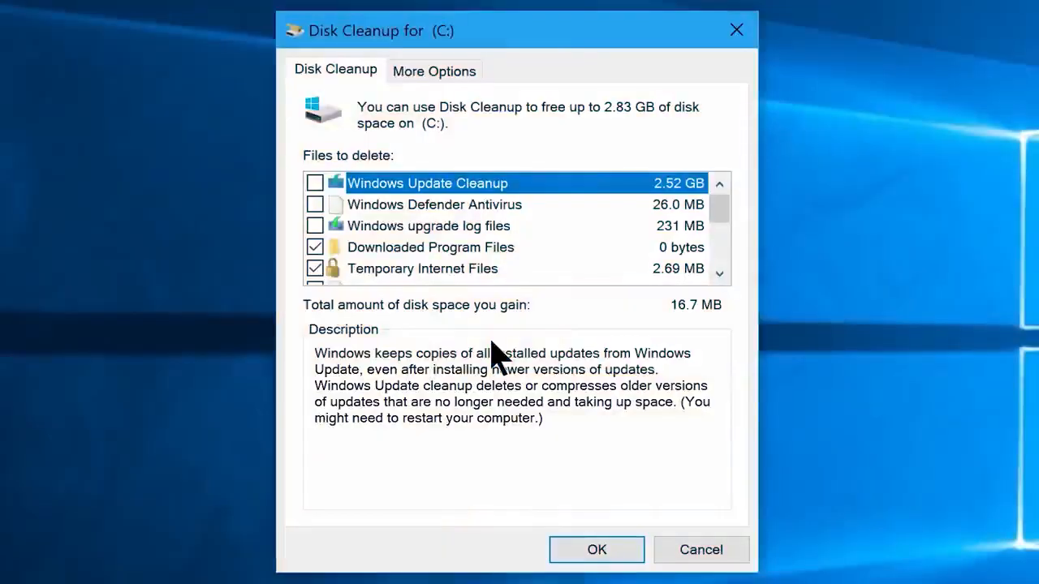
Check every category, including Windows Update Cleanup, and delete the 2.83 GB of files
{"action": "left_click", "coordinate": [317, 184]}
{"action": "left_click", "coordinate": [317, 204]}
{"action": "left_click", "coordinate": [317, 226]}
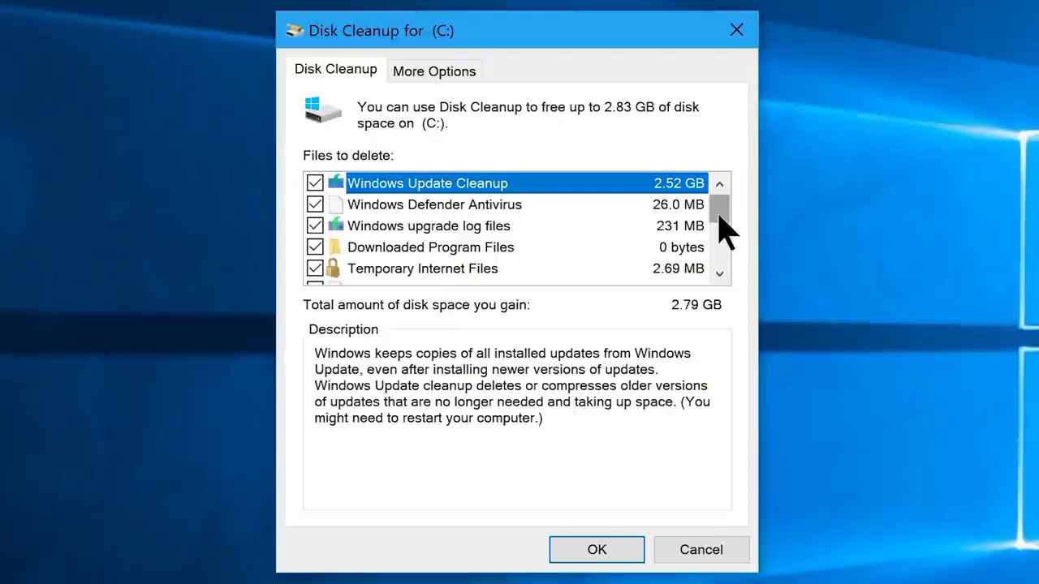
{"action": "left_click_drag", "start_coordinate": [719, 214], "coordinate": [721, 248]}
{"action": "left_click", "coordinate": [315, 204]}
{"action": "left_click", "coordinate": [316, 225]}
{"action": "left_click", "coordinate": [316, 246]}
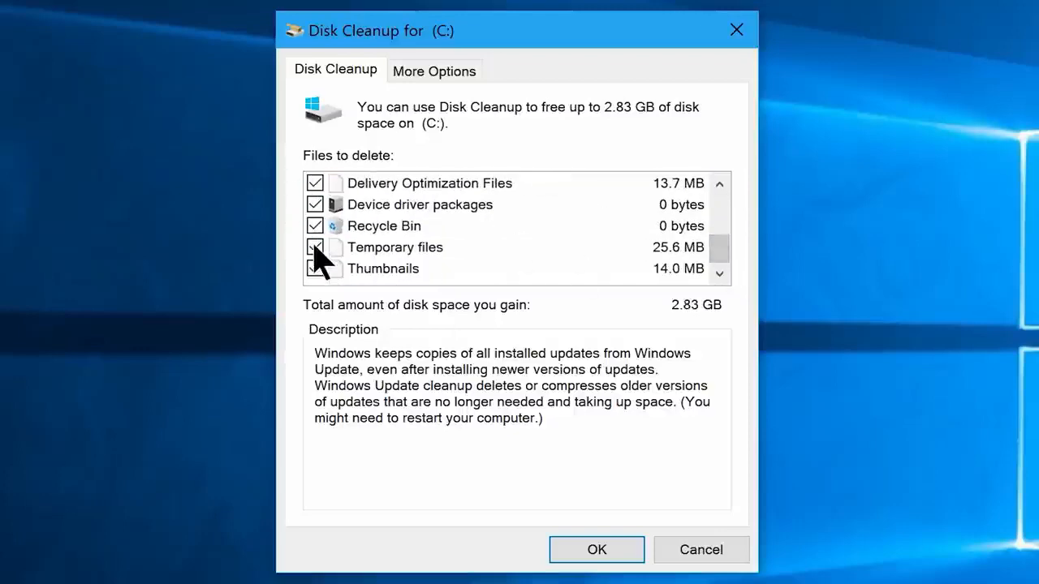
{"action": "left_click", "coordinate": [596, 550]}
{"action": "left_click", "coordinate": [669, 313]}
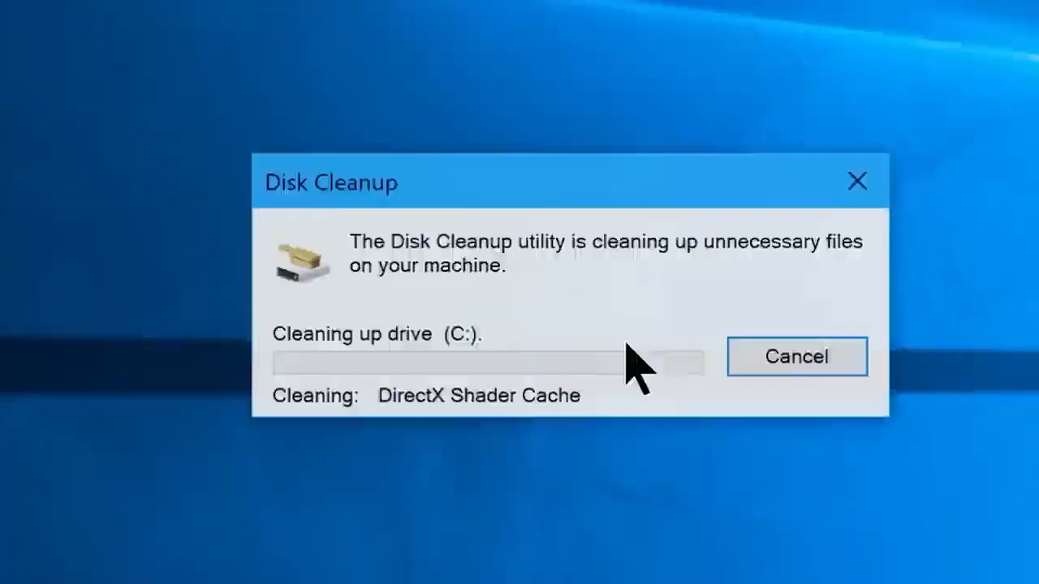